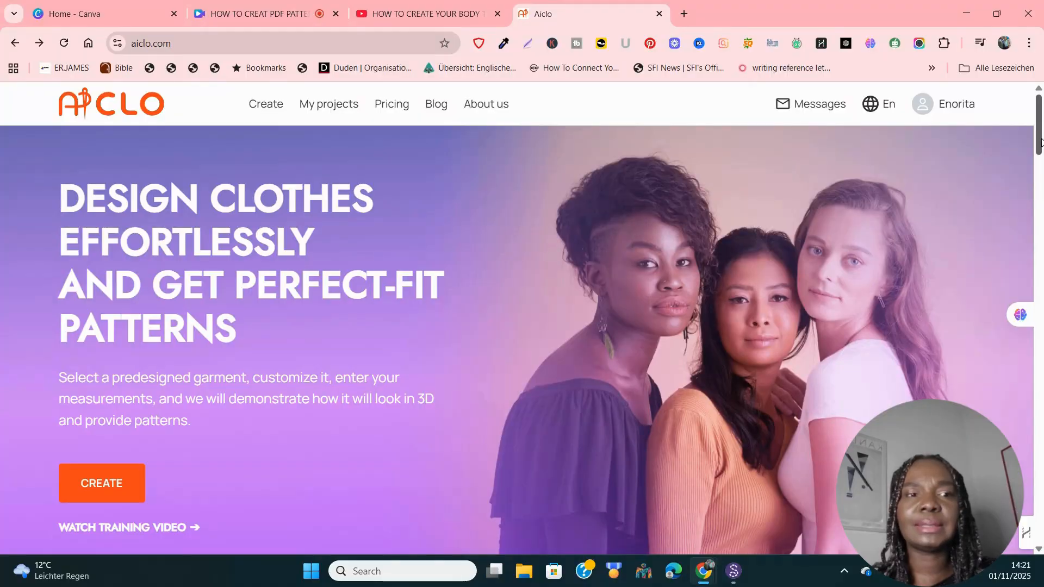
Step: Preview the avatar and 3D sections of the Aiclo home page, then go to CREATE
drag(1041, 142, 1040, 213)
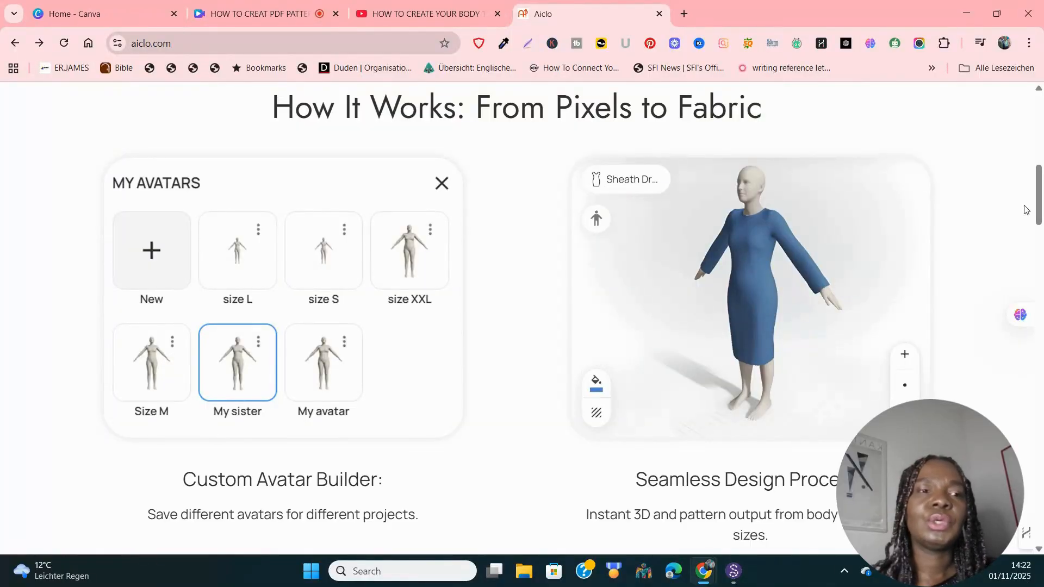
drag(1038, 213, 1040, 230)
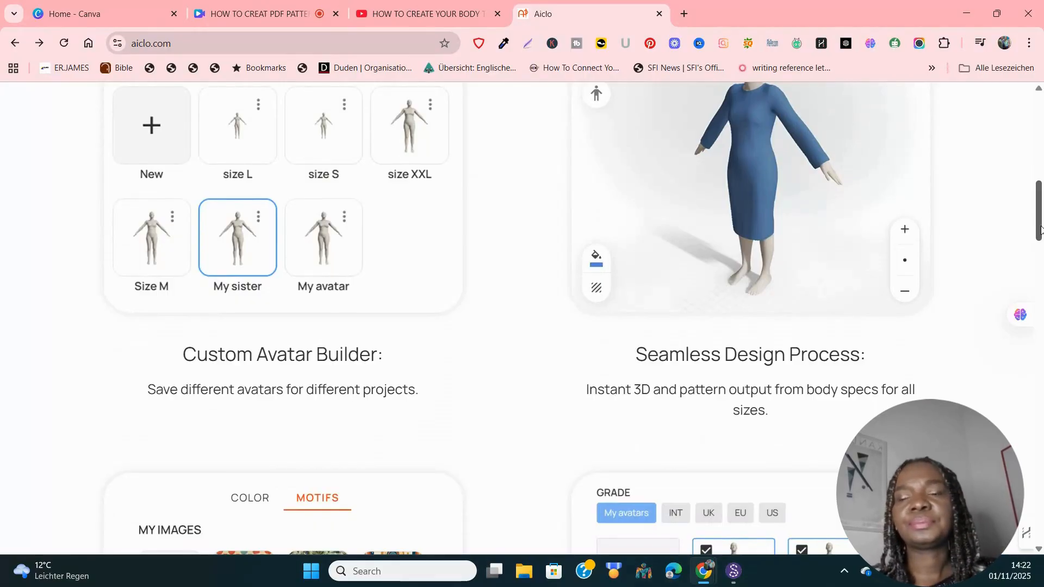
drag(1041, 230, 1042, 125)
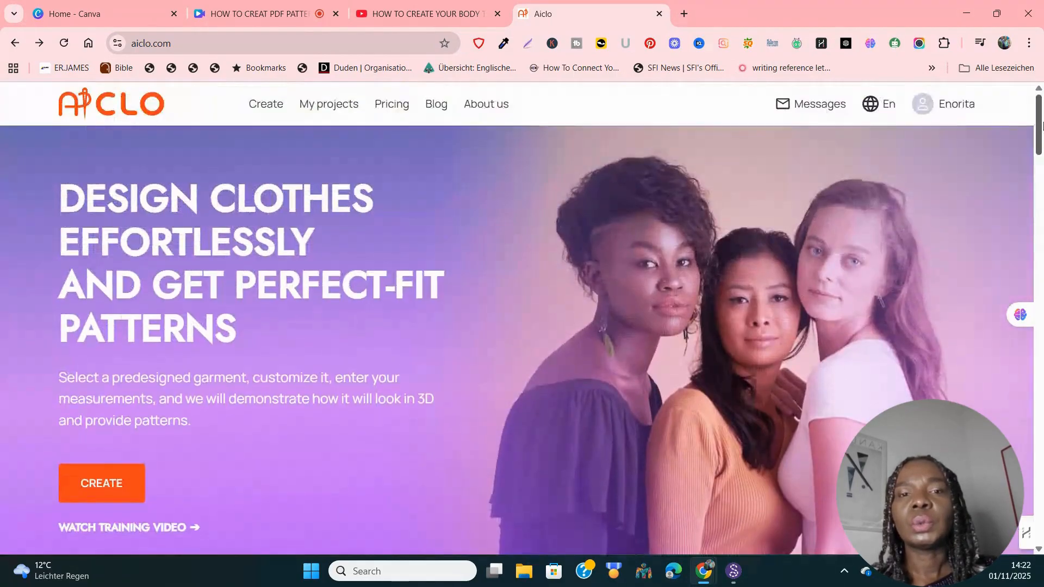
click(112, 488)
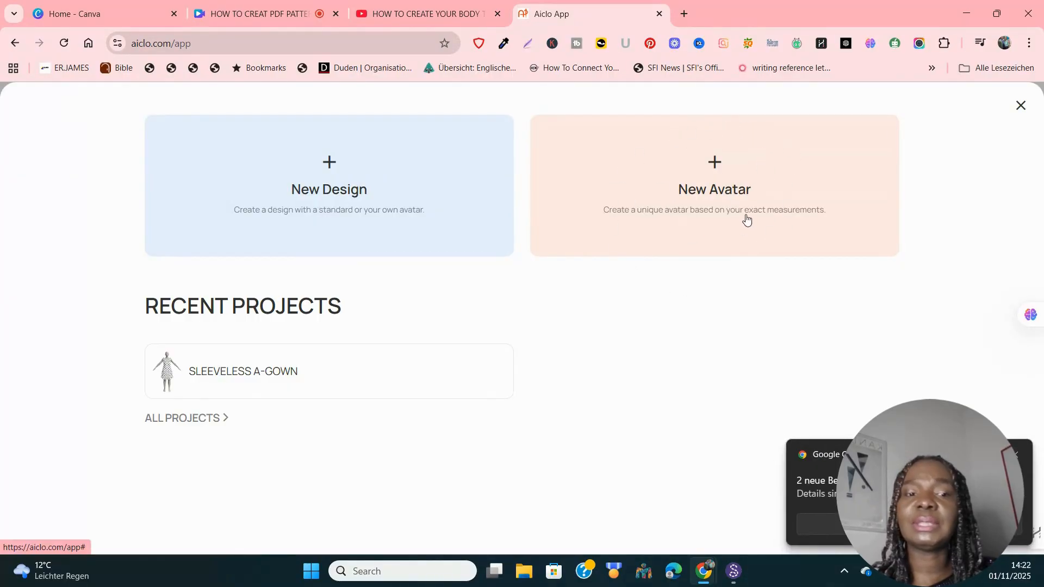
Step: Dismiss the Chrome notification and start a New Design
click(1016, 458)
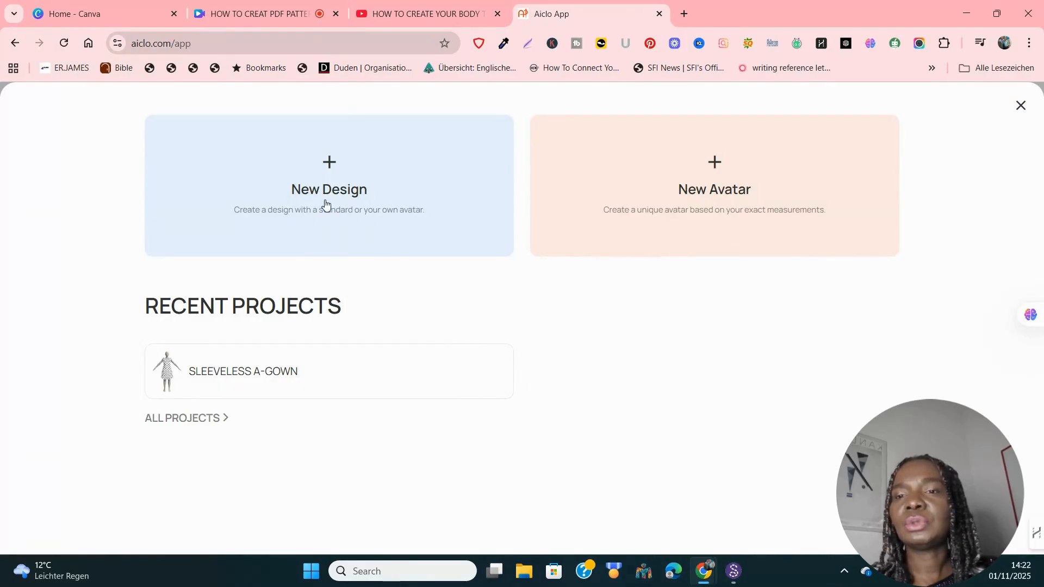
click(337, 165)
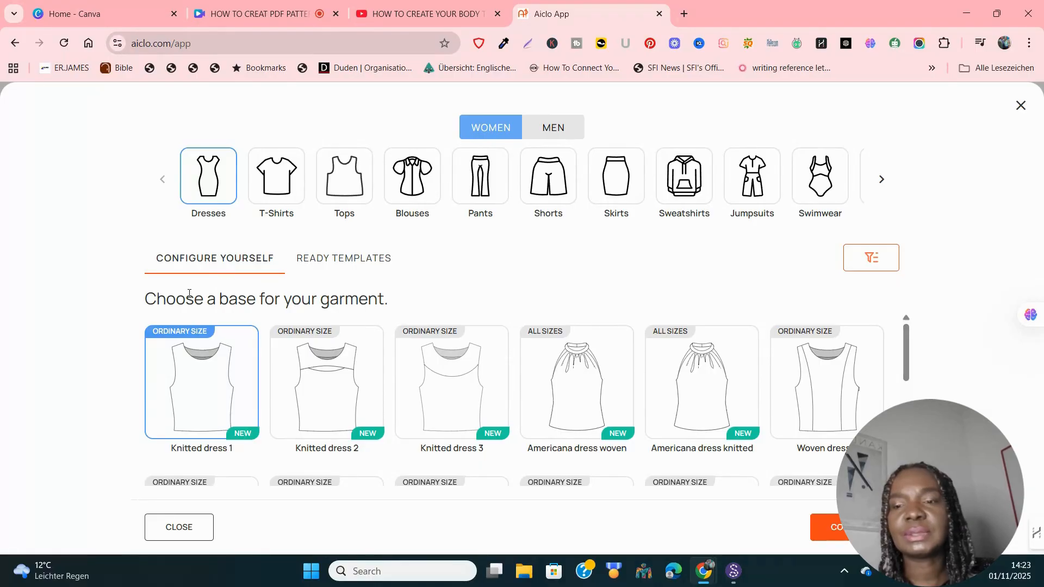
Step: Choose Americana dress woven as the dress base and continue to configuration
click(566, 384)
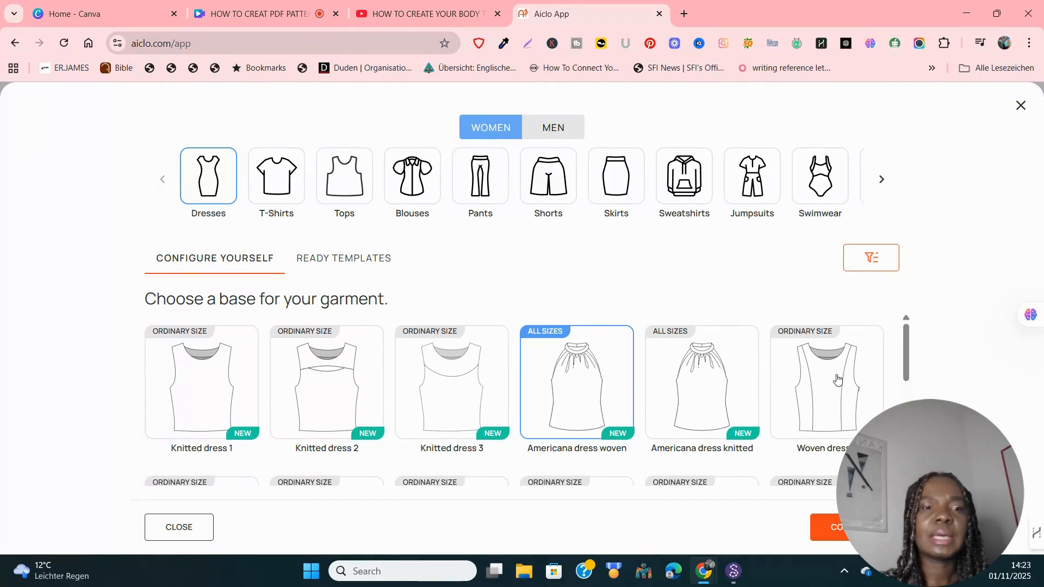
mouse_move(904, 370)
mouse_down()
mouse_move(903, 407)
mouse_move(896, 374)
mouse_up()
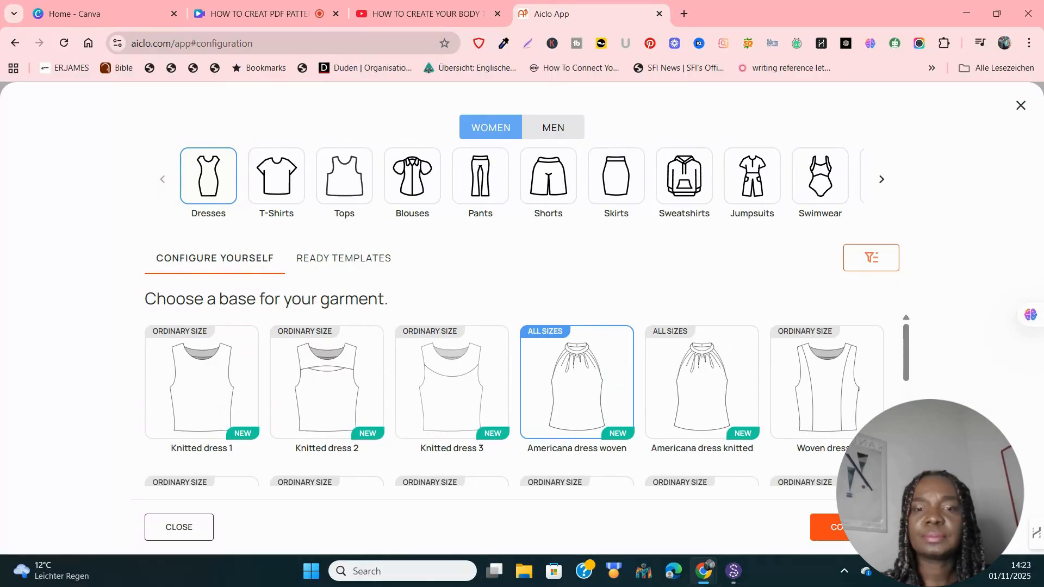
click(855, 527)
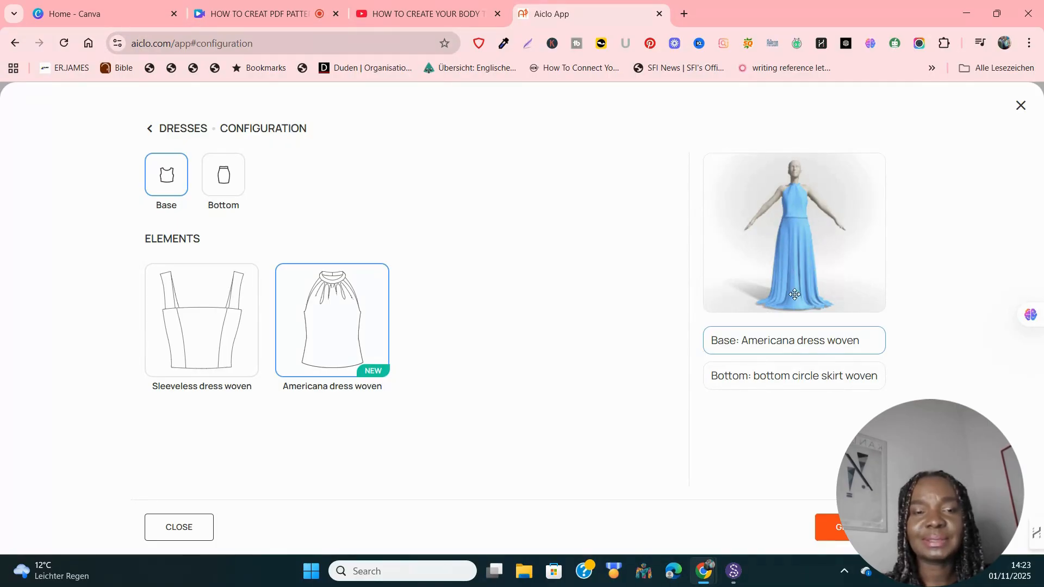
Step: Try Gypsy and six-wedge skirts, settle on the asymmetrical woven skirt, and return to the picker
click(787, 383)
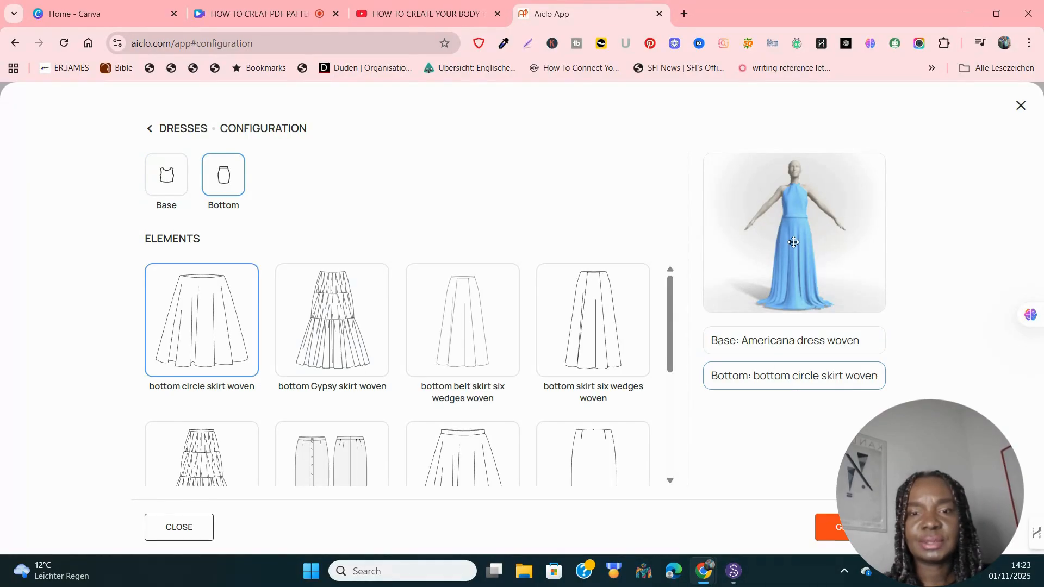
click(344, 321)
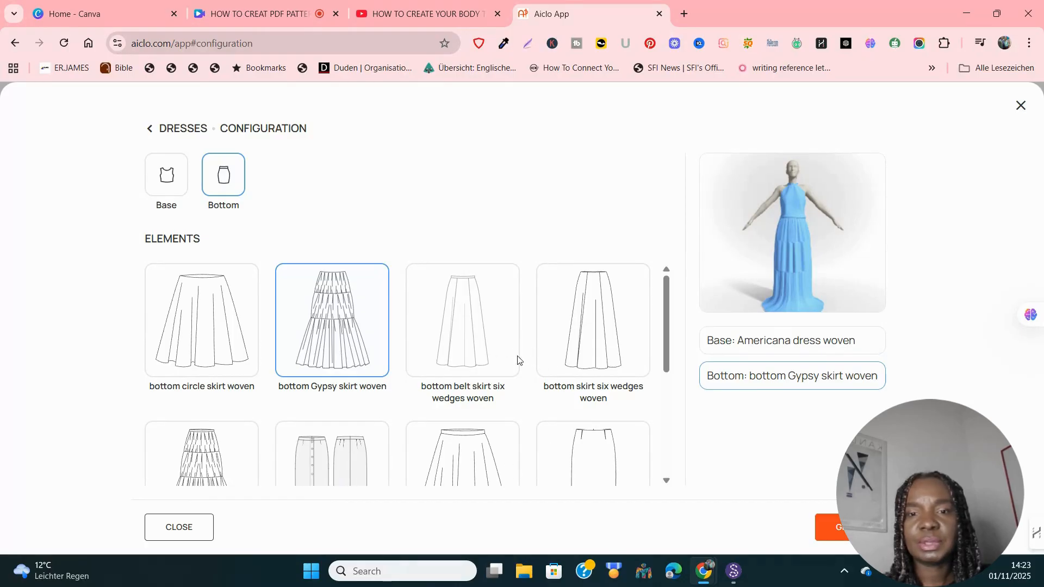
click(601, 335)
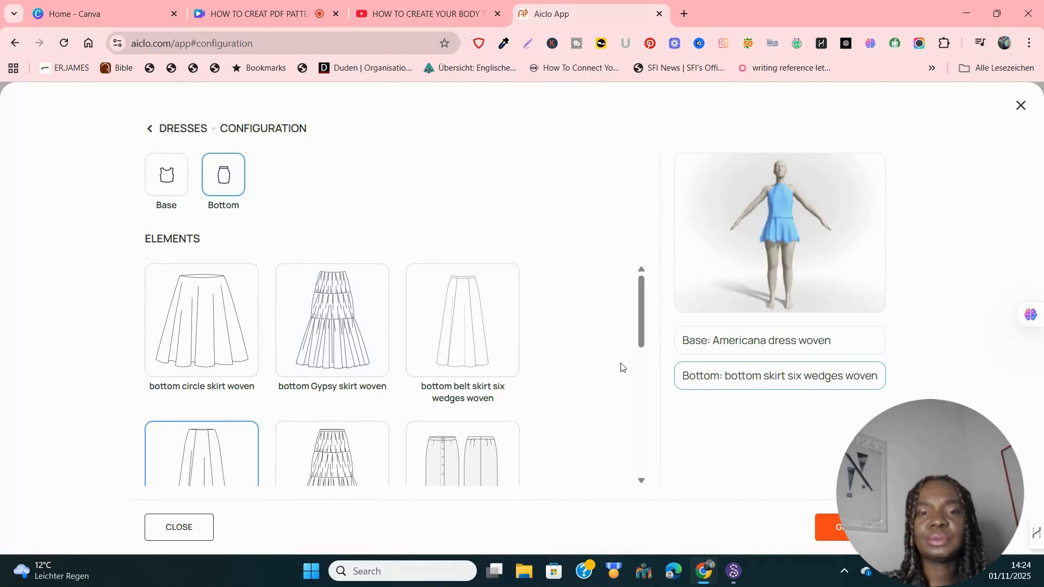
drag(638, 335, 643, 481)
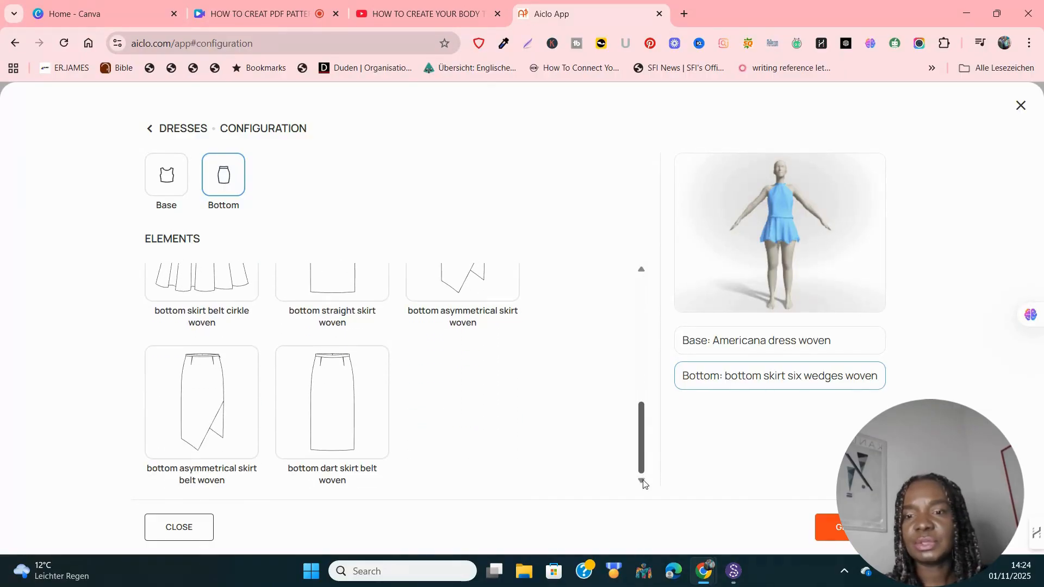
scroll(468, 384, up, 3)
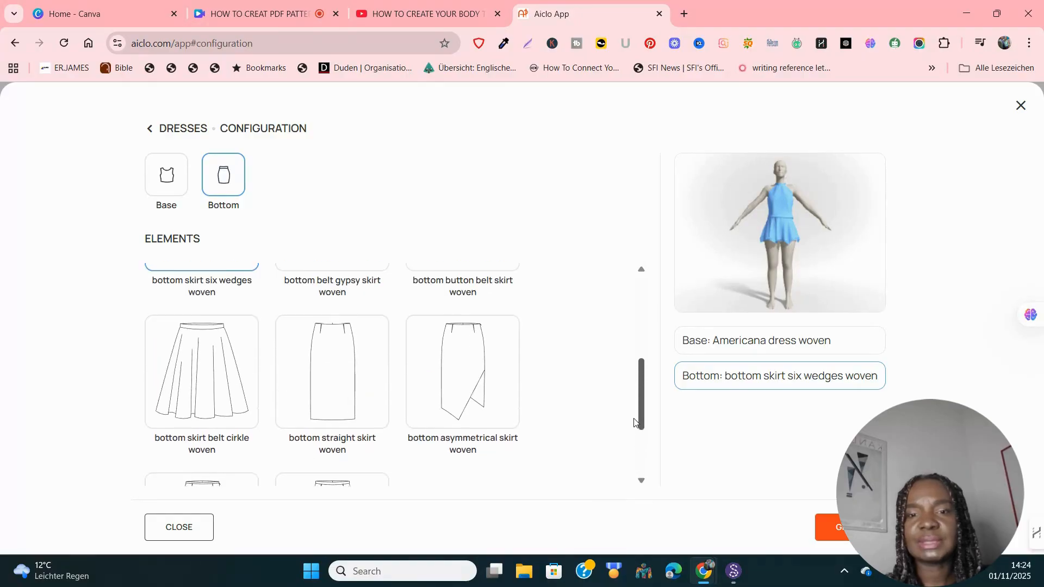
click(464, 379)
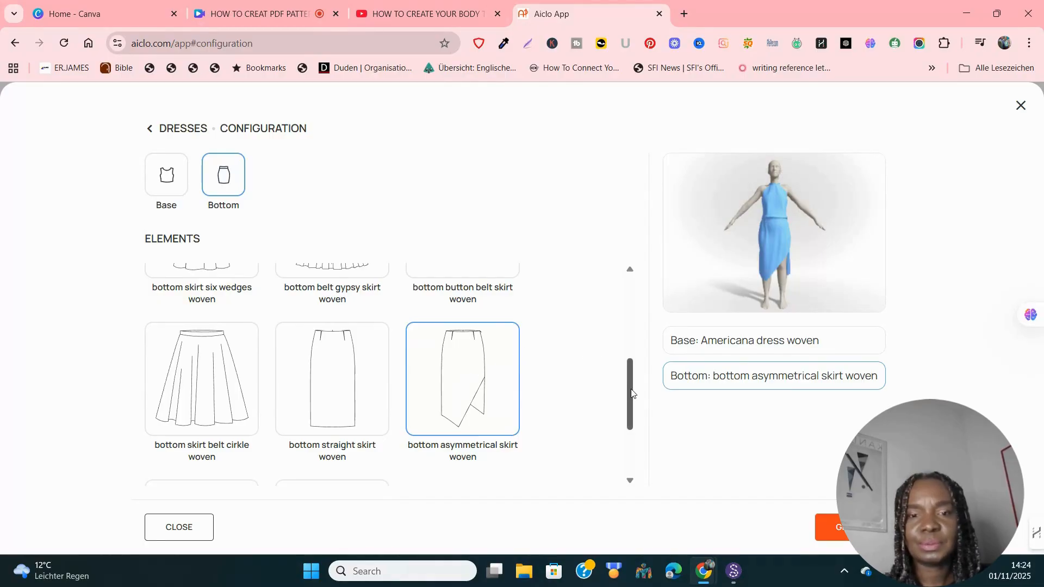
drag(632, 403, 626, 289)
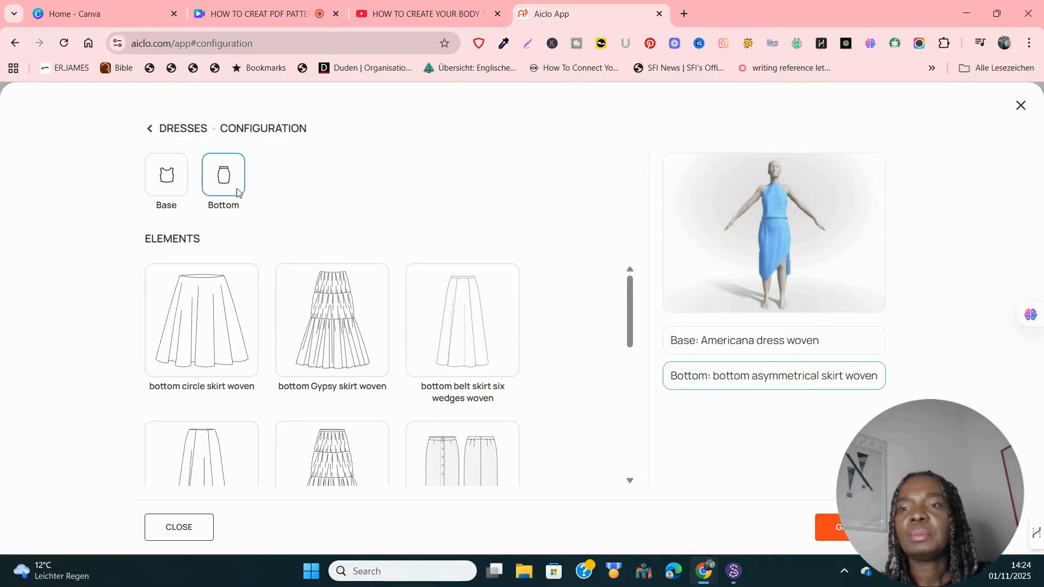
click(150, 131)
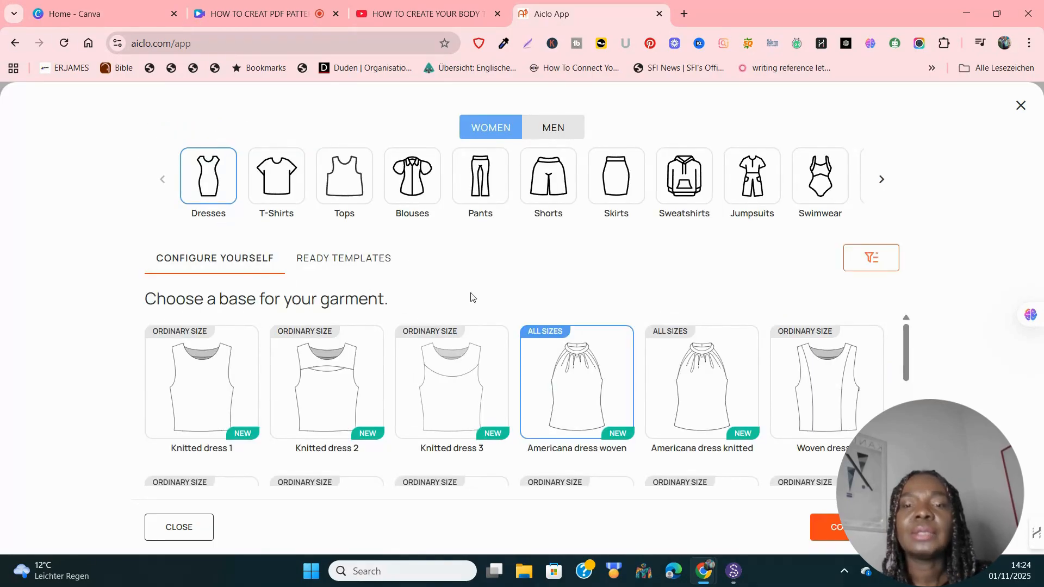
Step: Pick the Qi Pao dress from the women's Ready Templates and load it into the editor
click(328, 260)
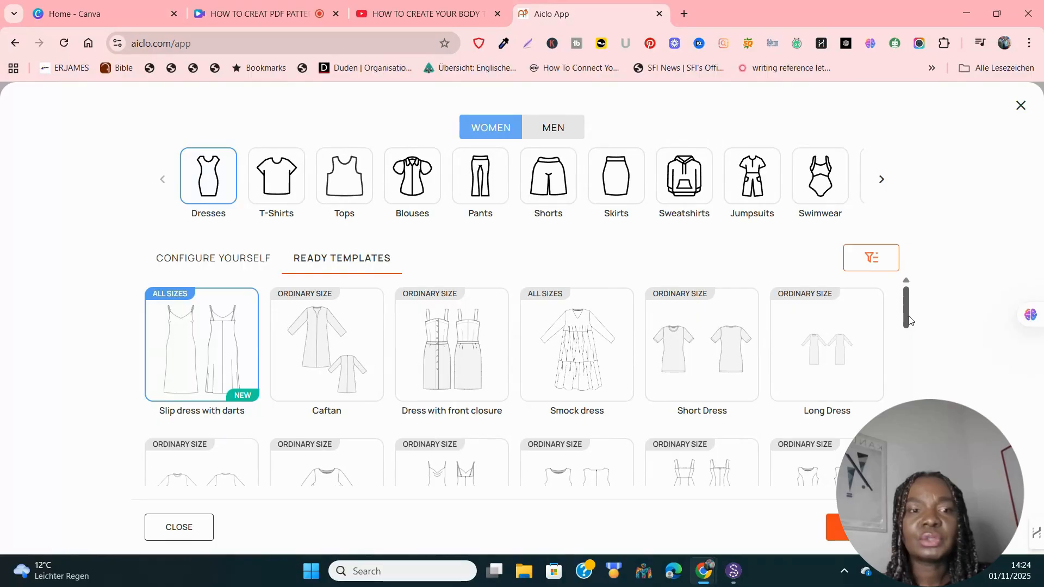
drag(907, 319, 903, 469)
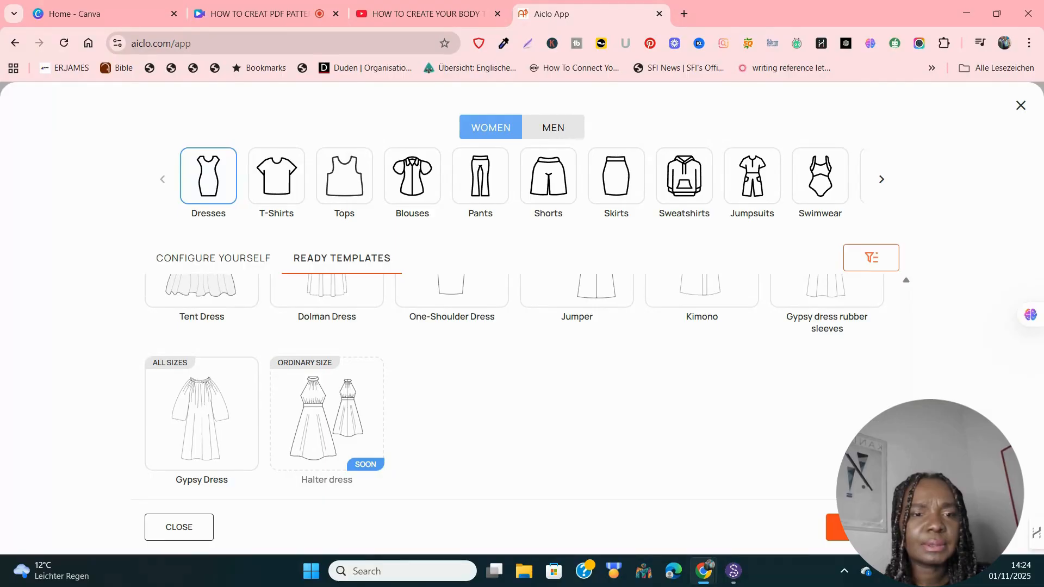
scroll(514, 380, up, 2)
scroll(514, 381, up, 2)
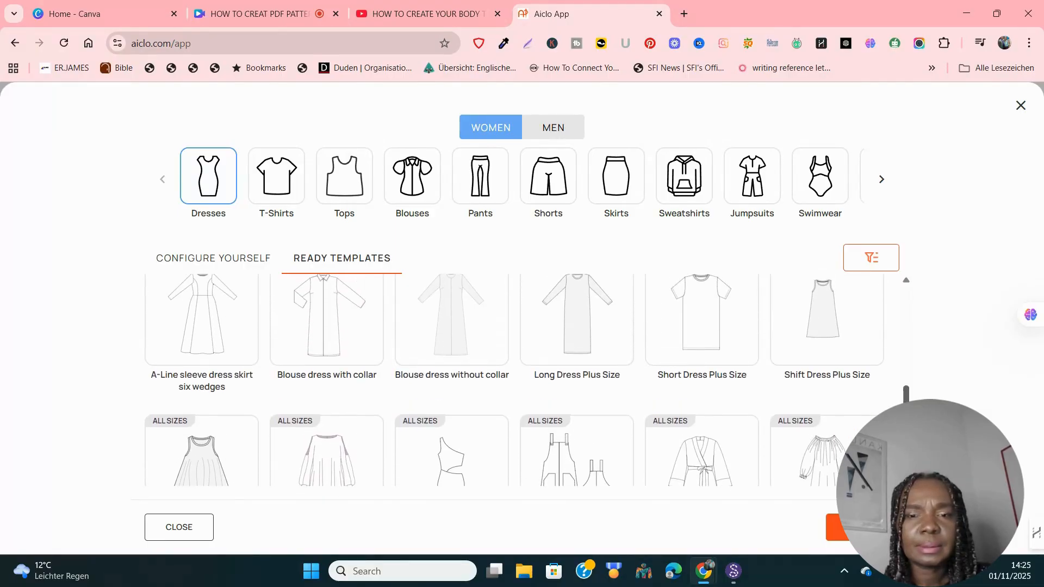
scroll(900, 375, up, 5)
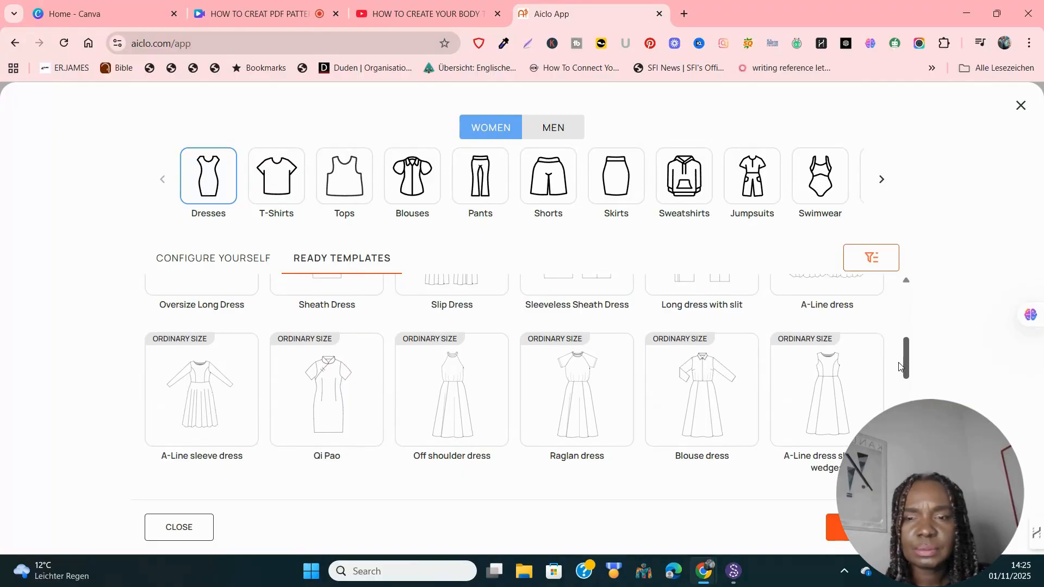
click(323, 406)
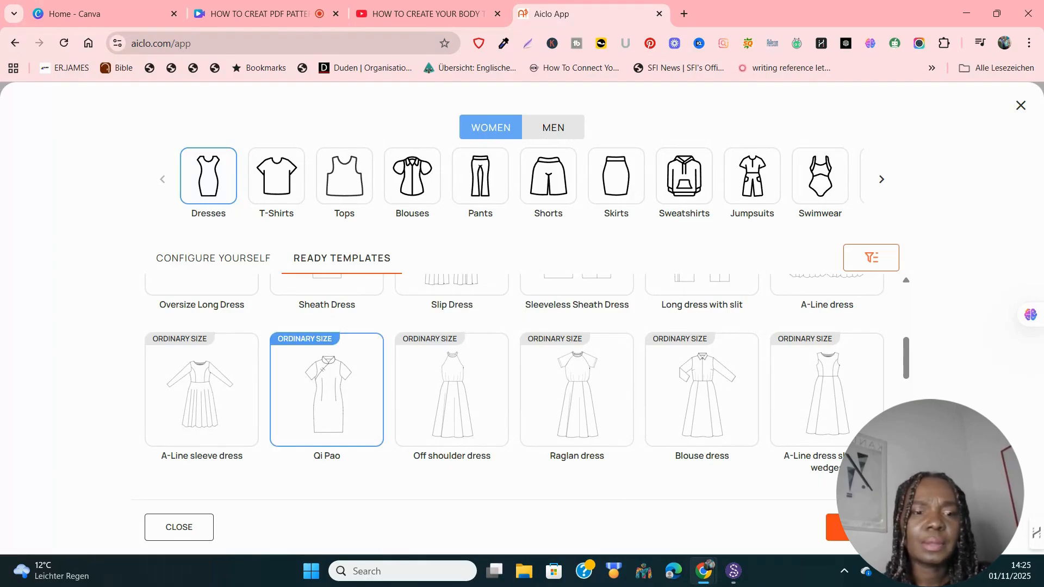
click(863, 528)
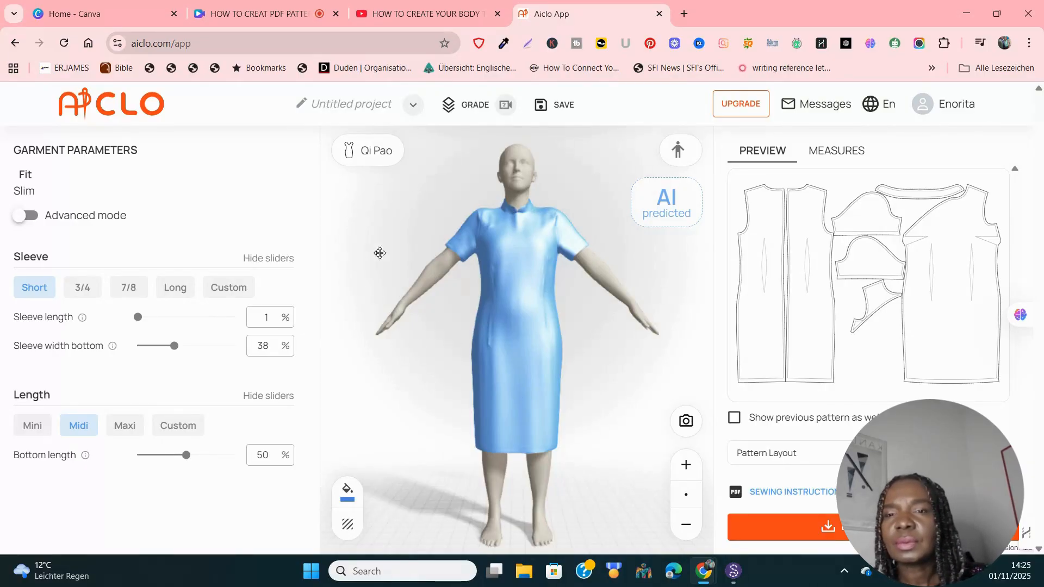
Step: Once the Qi Pao dress loads on the avatar, reopen the garment template picker
click(363, 157)
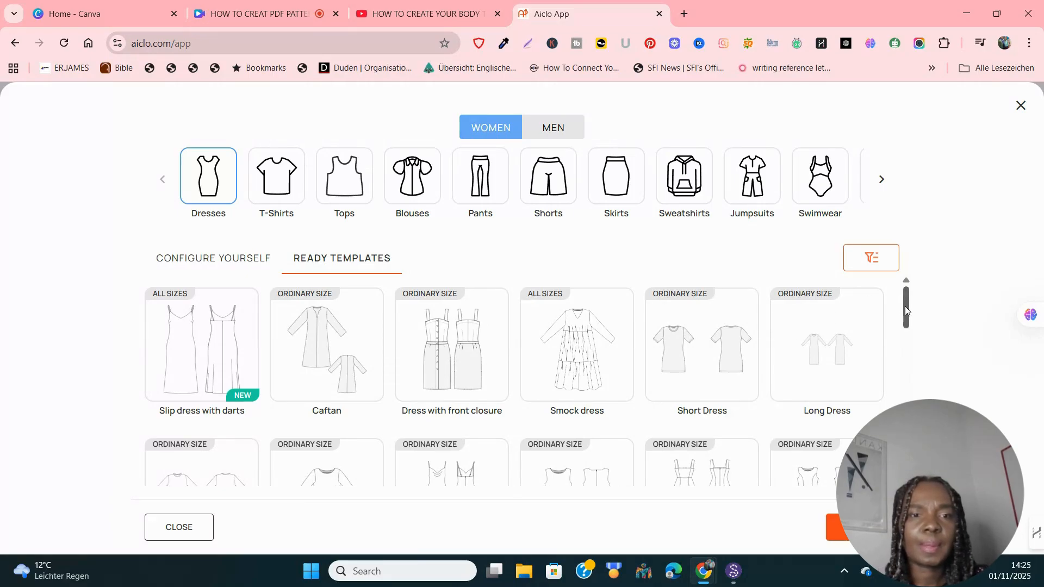
Step: Browse the template list, then close the picker to keep the Qi Pao dress
drag(905, 309, 905, 489)
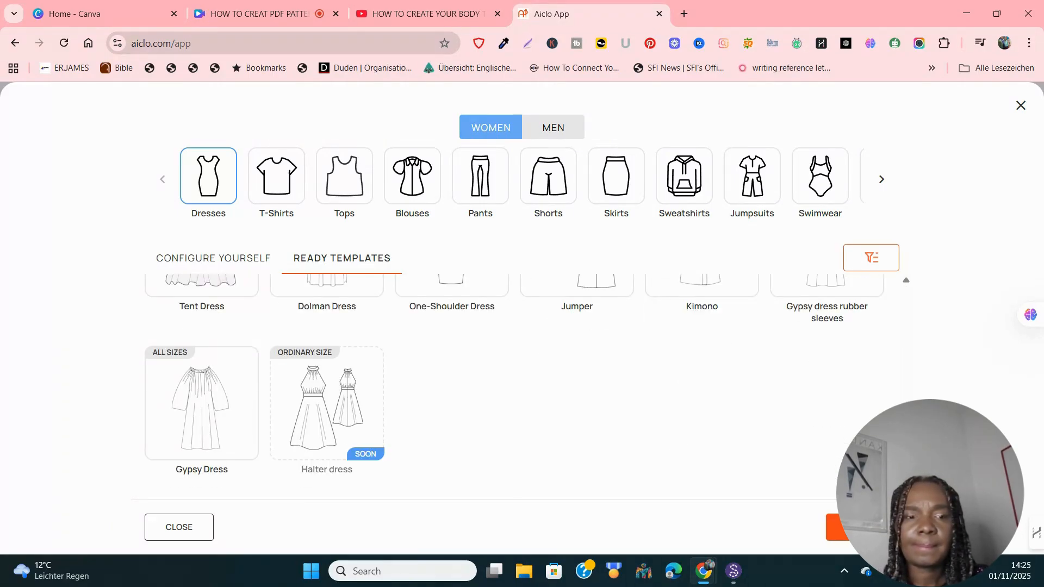
drag(905, 489, 931, 203)
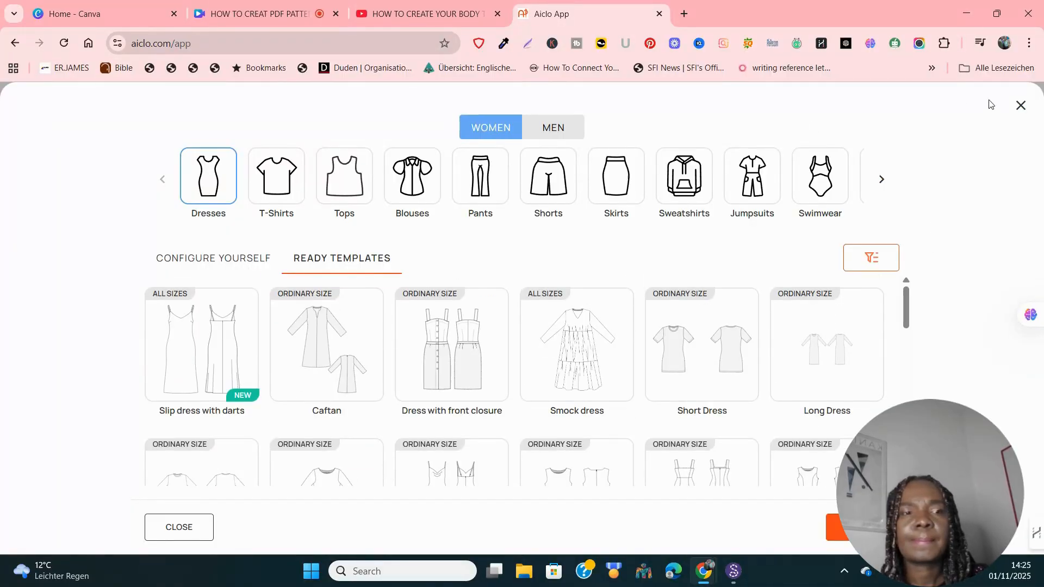
click(1021, 106)
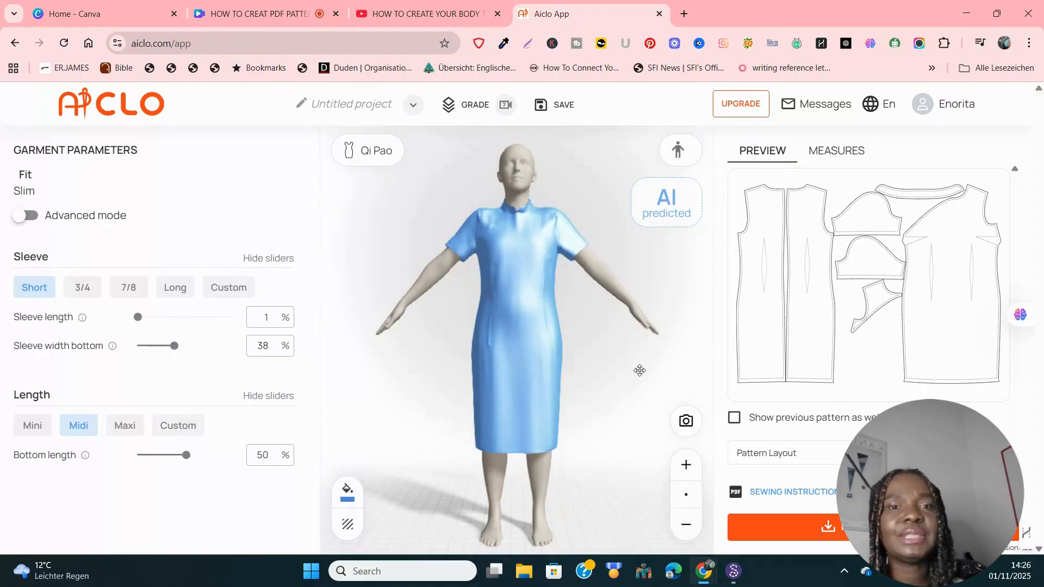
click(677, 151)
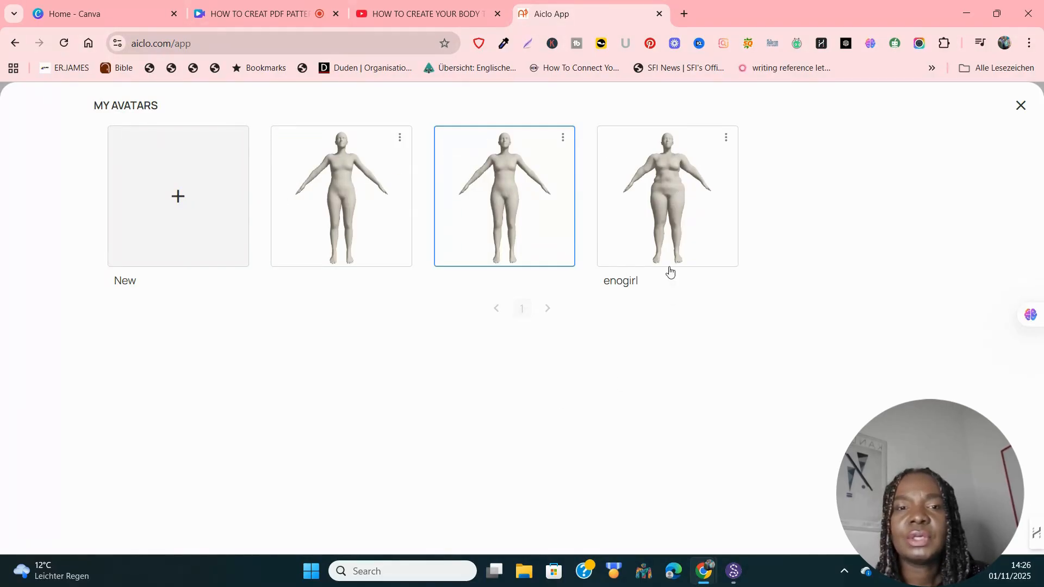
click(662, 186)
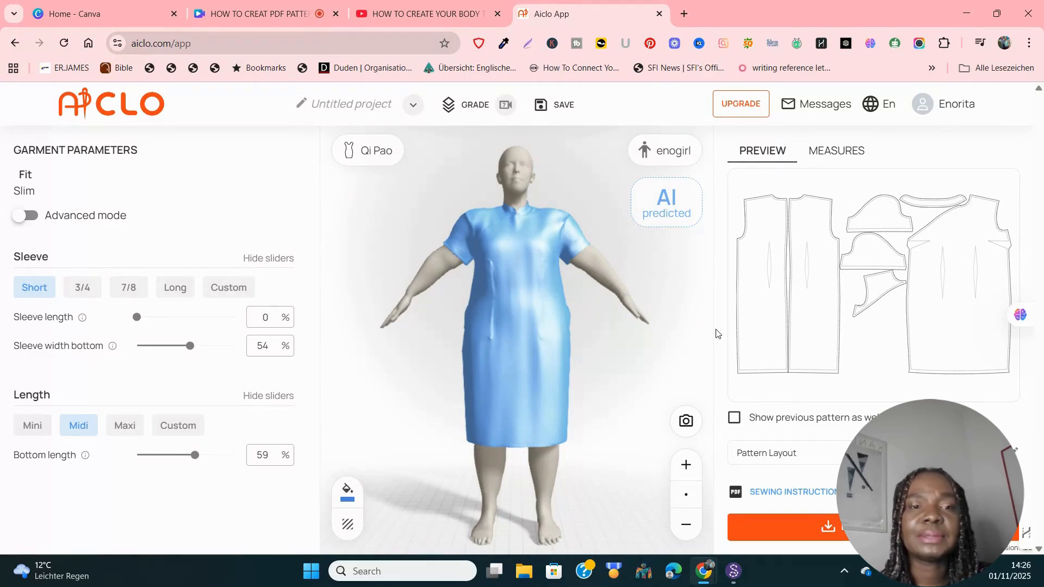
click(671, 151)
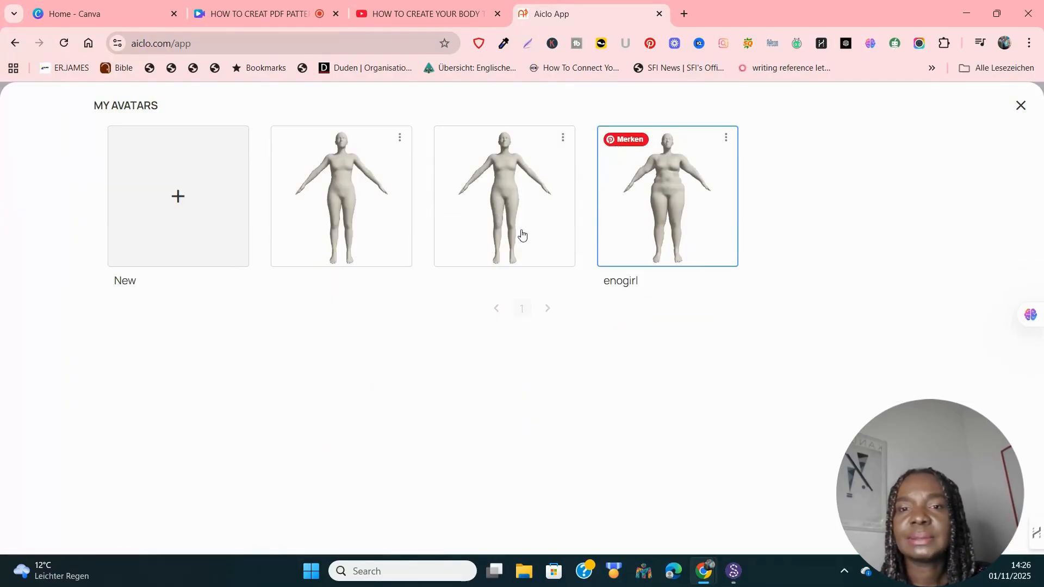
click(503, 197)
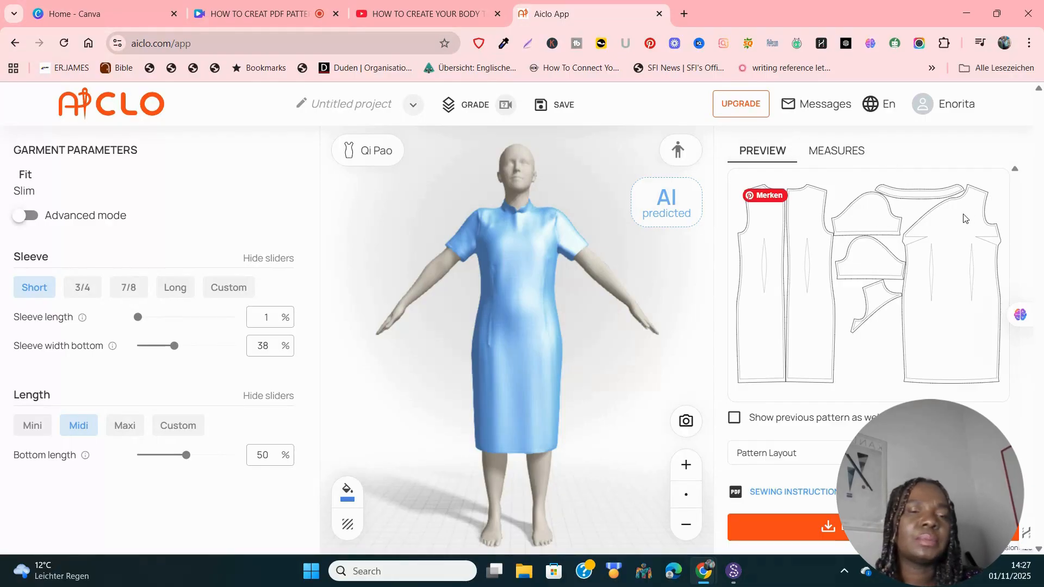
click(813, 158)
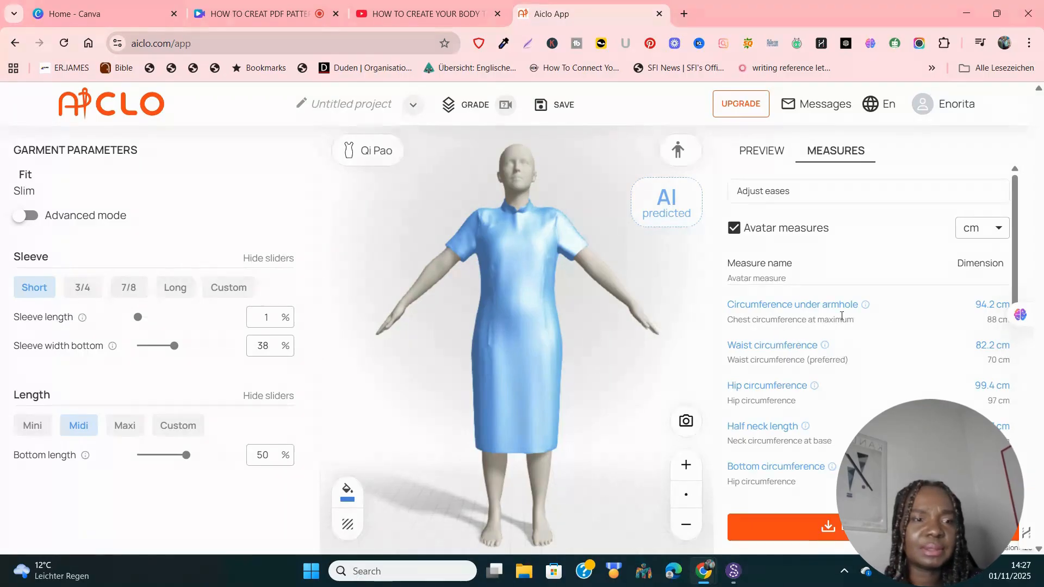
drag(1015, 257, 1032, 168)
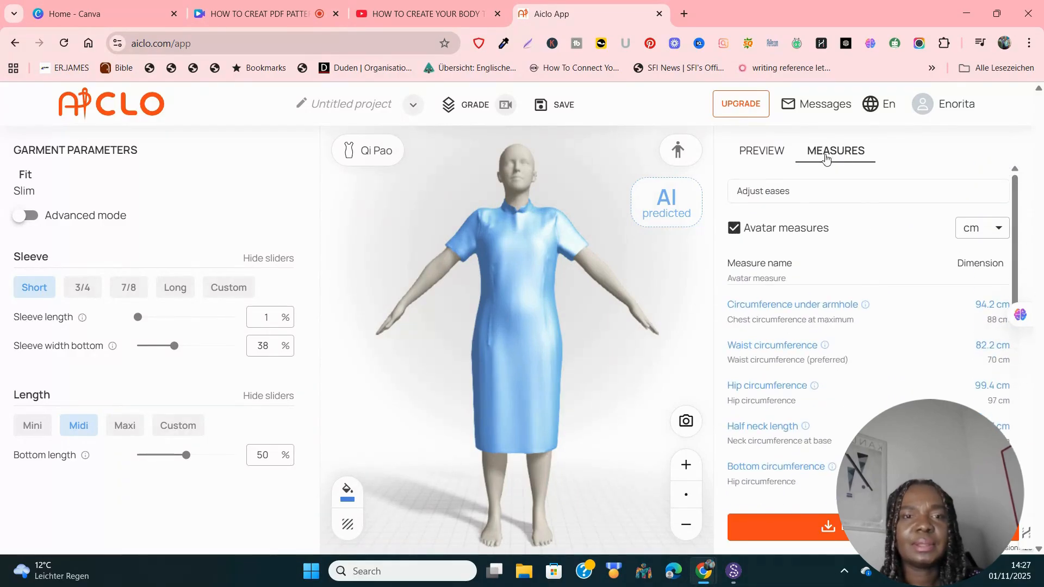
click(759, 154)
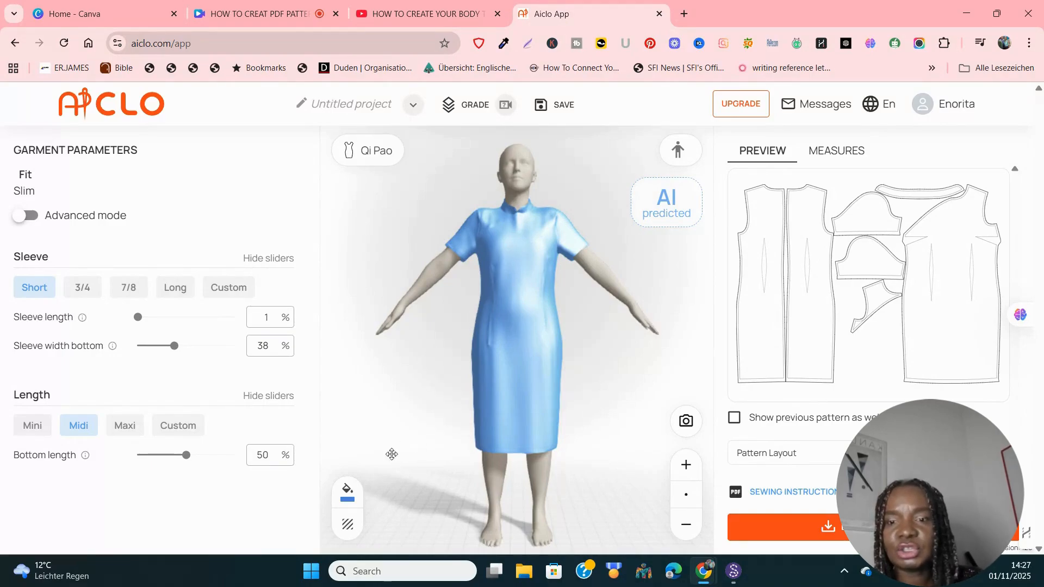
Step: Recolour the Qi Pao dress pink (#DA3B6F), leaving its fabric texture unchanged
click(347, 498)
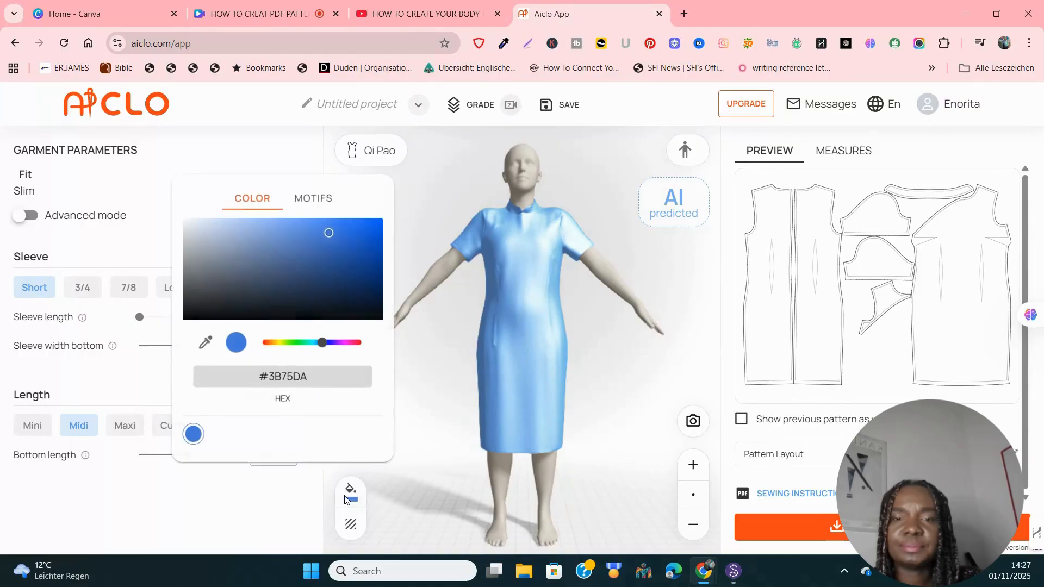
click(357, 345)
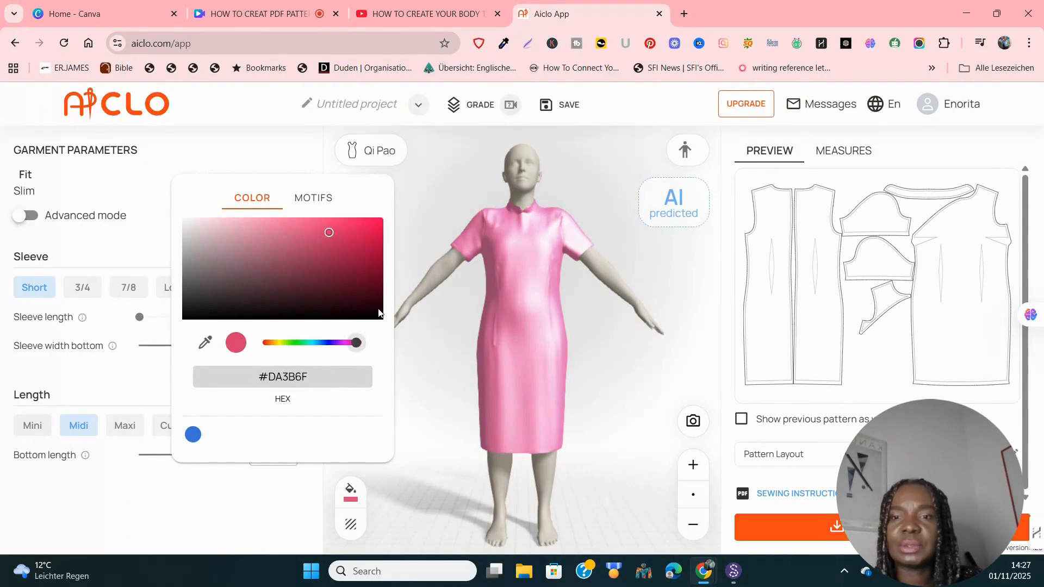
click(349, 532)
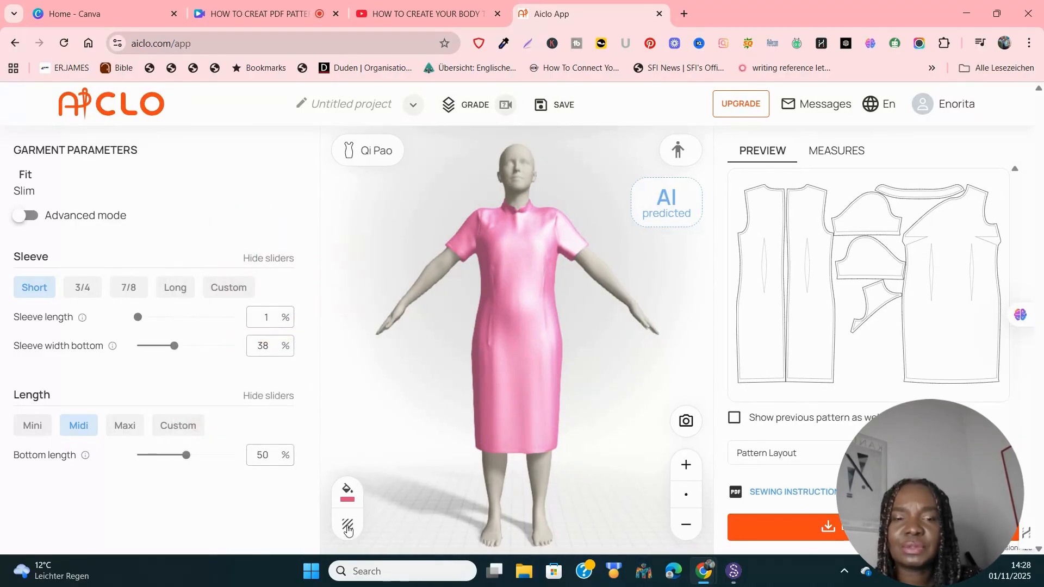
click(349, 528)
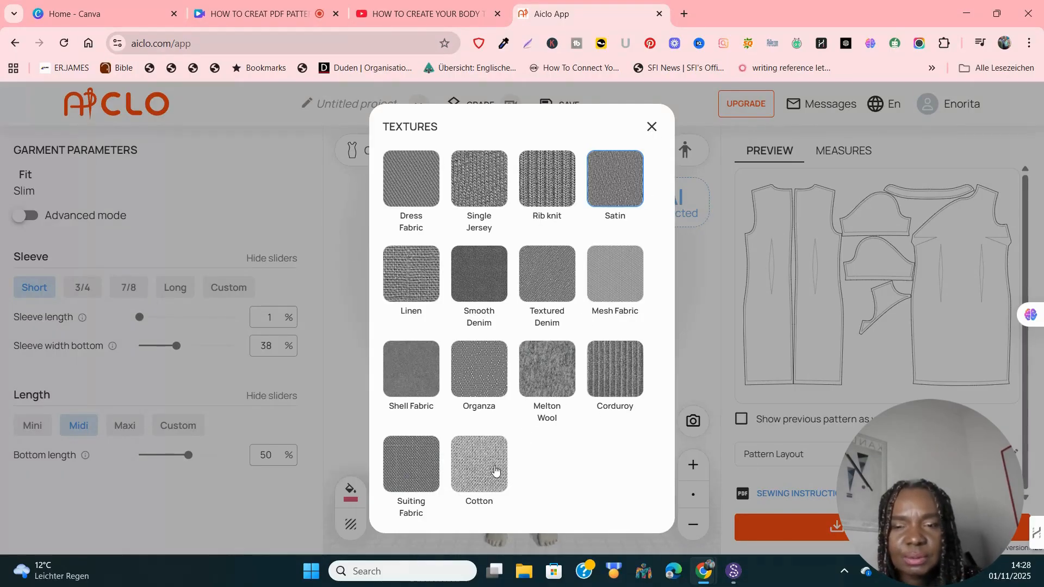
click(650, 128)
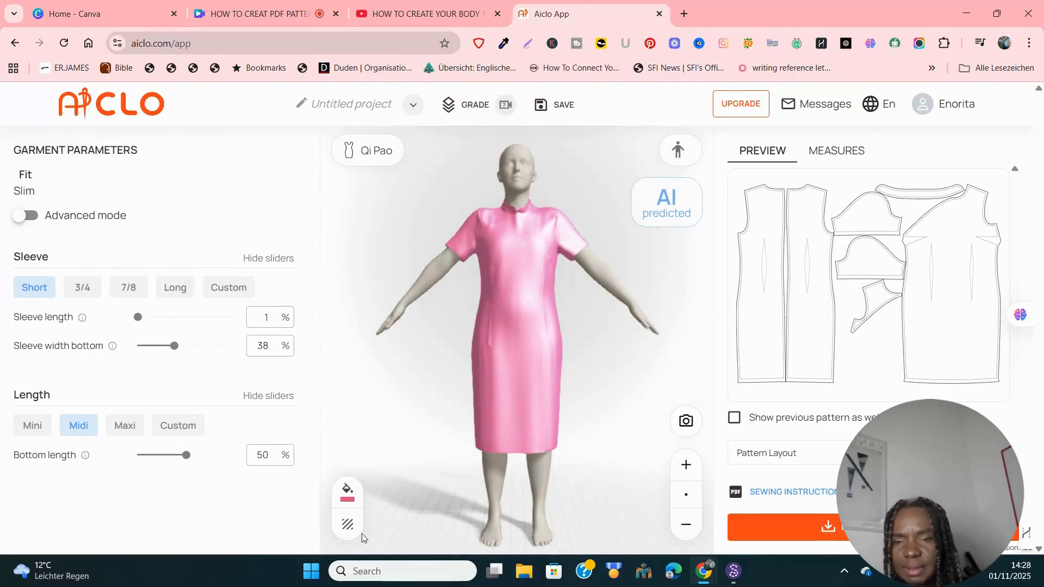
click(346, 496)
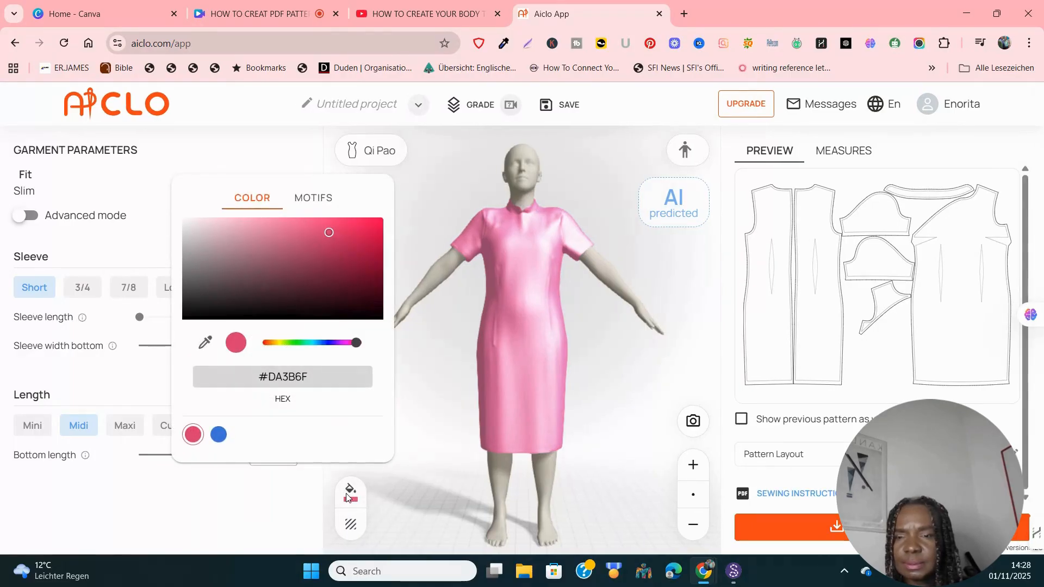
Step: Print the dress with the red-and-white lattice motif after trying Zebra Blue
click(320, 202)
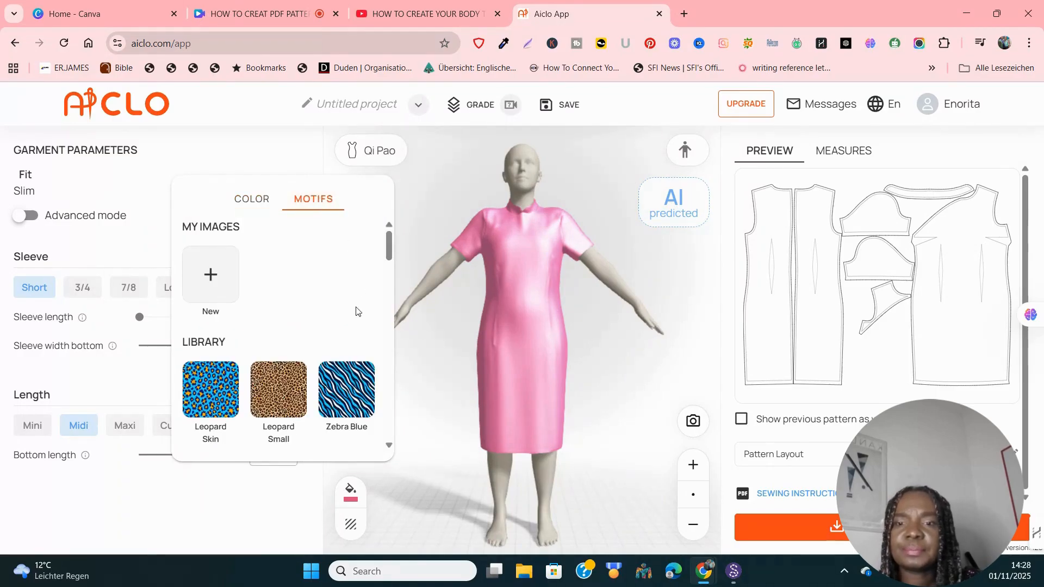
click(349, 384)
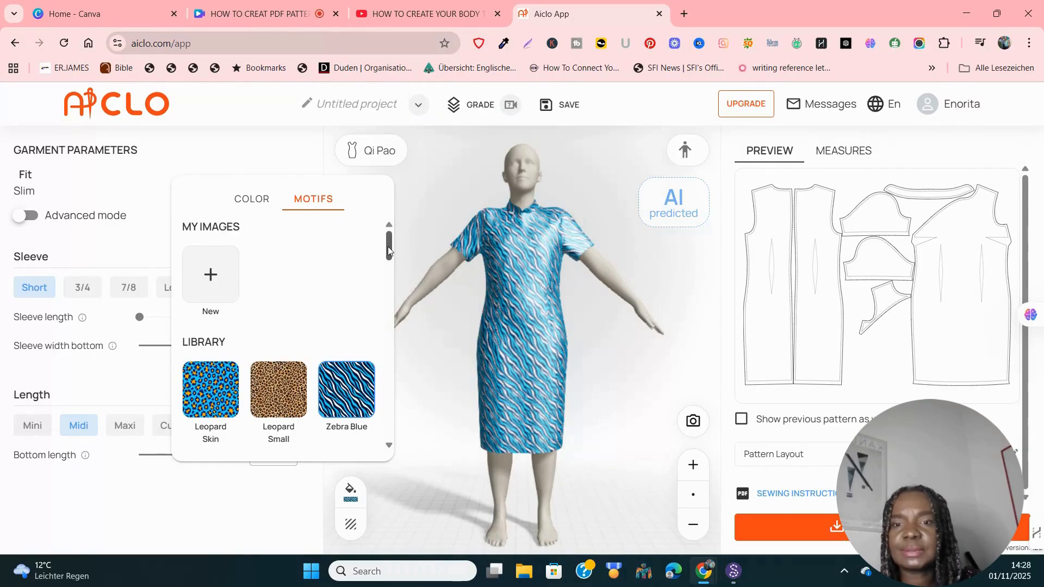
drag(387, 246, 394, 338)
mouse_move(395, 338)
mouse_down()
mouse_move(400, 470)
mouse_move(389, 326)
mouse_move(375, 275)
mouse_move(368, 319)
mouse_move(371, 284)
mouse_up()
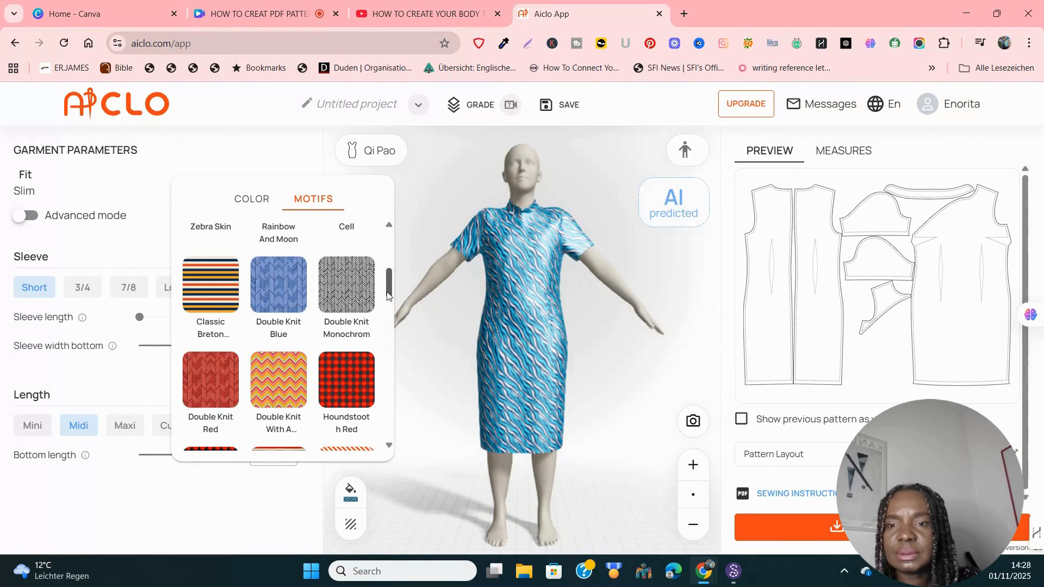
drag(388, 294, 392, 352)
click(202, 352)
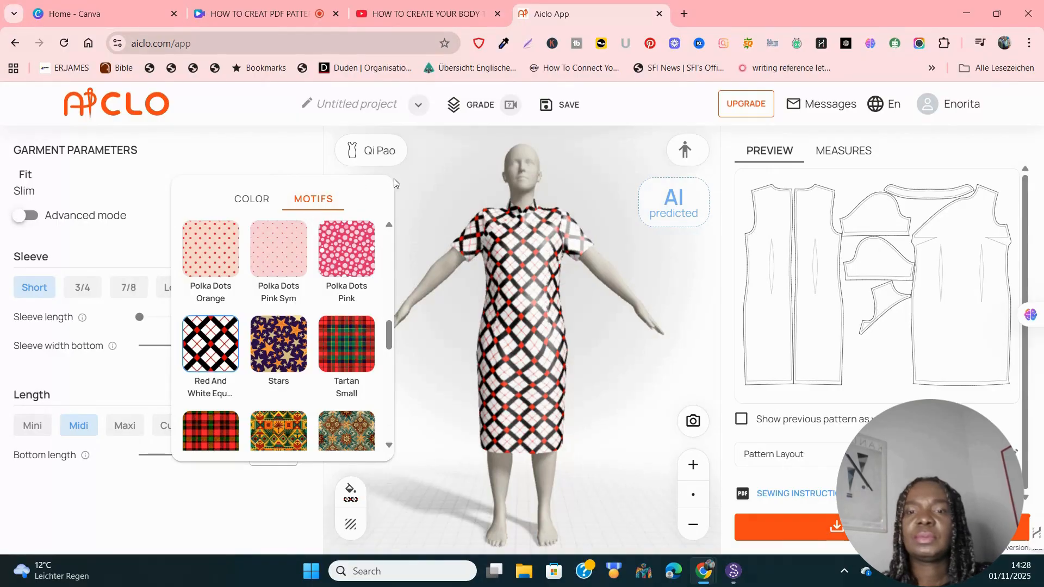
click(426, 240)
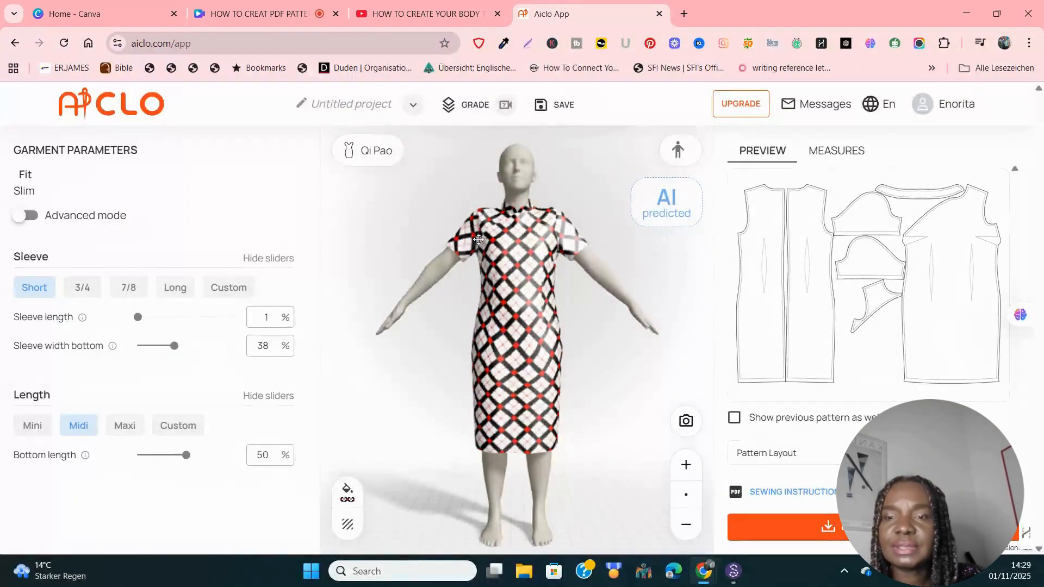
Step: Set the Qi Pao sleeve length to 16%
click(273, 316)
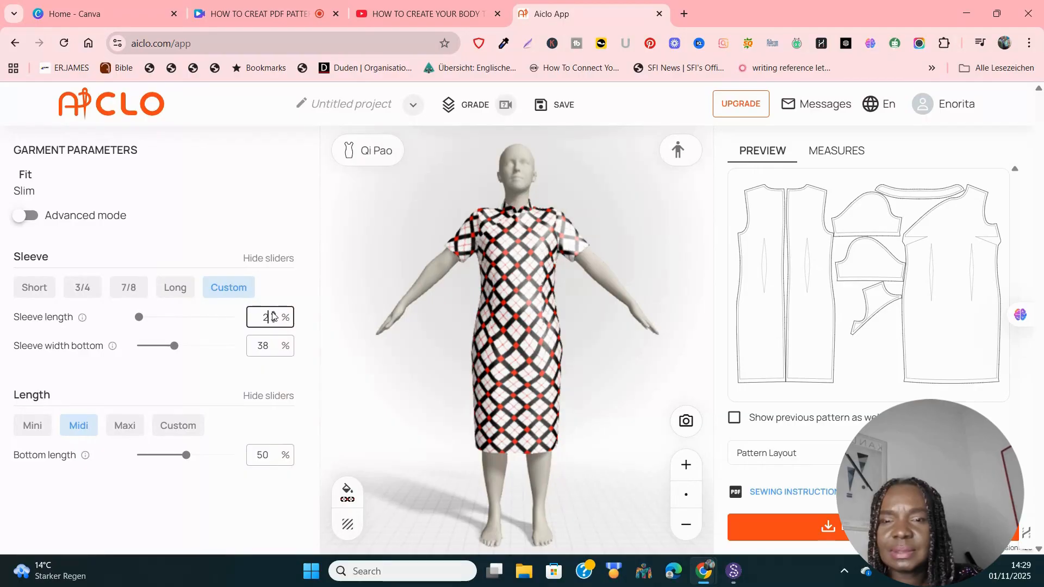
key(BackSpace)
text(10)
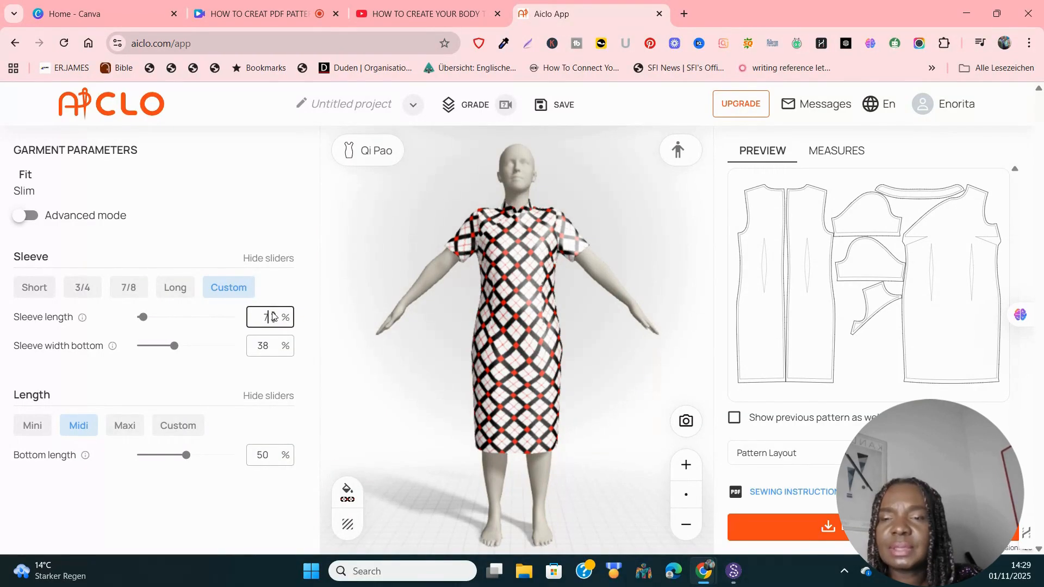
key(BackSpace)
text(68)
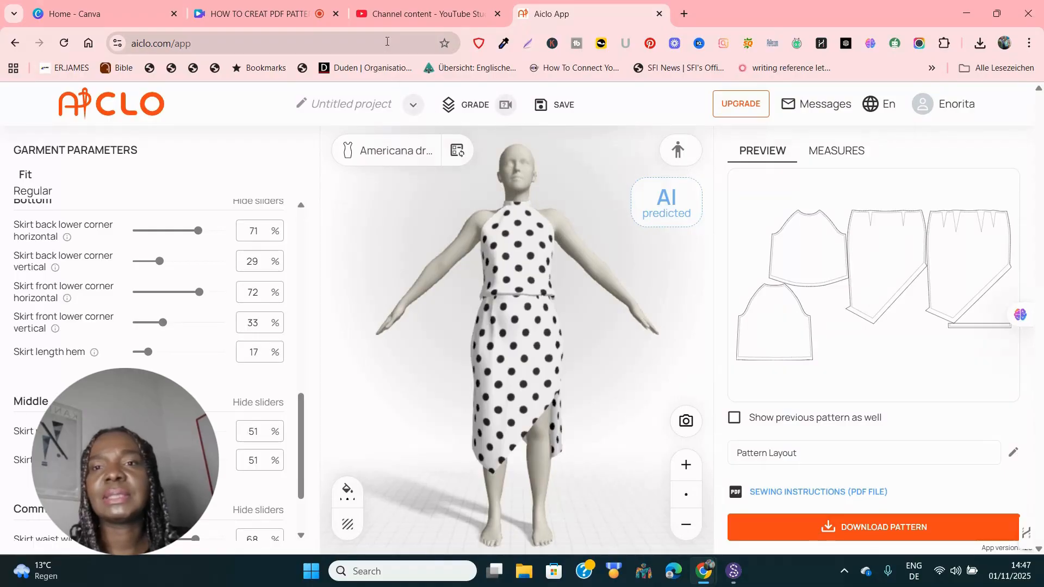
Step: Switch to YouTube Studio and open the SEAMLY 2D FREE CAD PATTERN DRAFTING SOFTWARE playlist
click(385, 20)
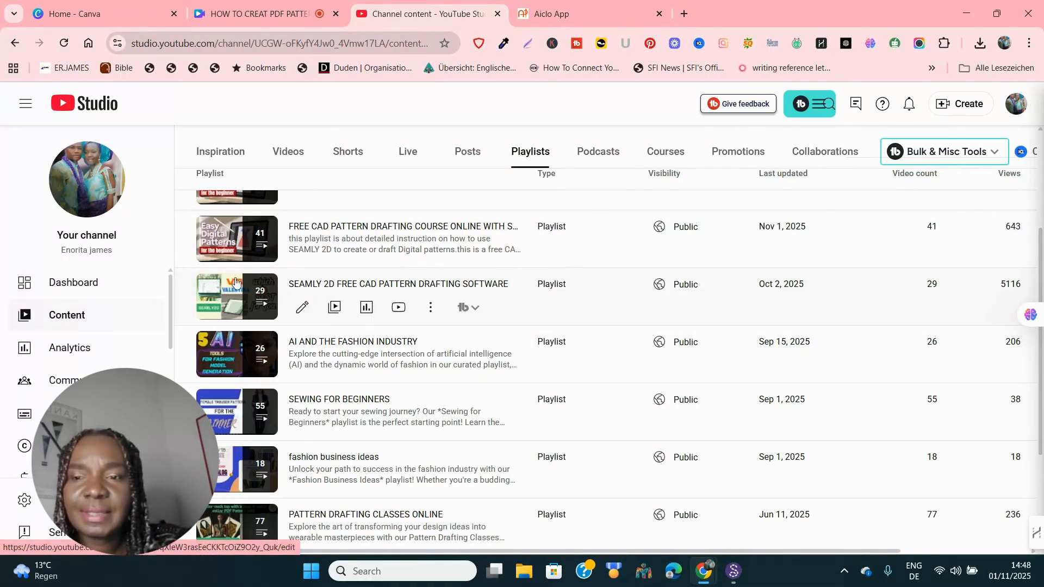
click(357, 285)
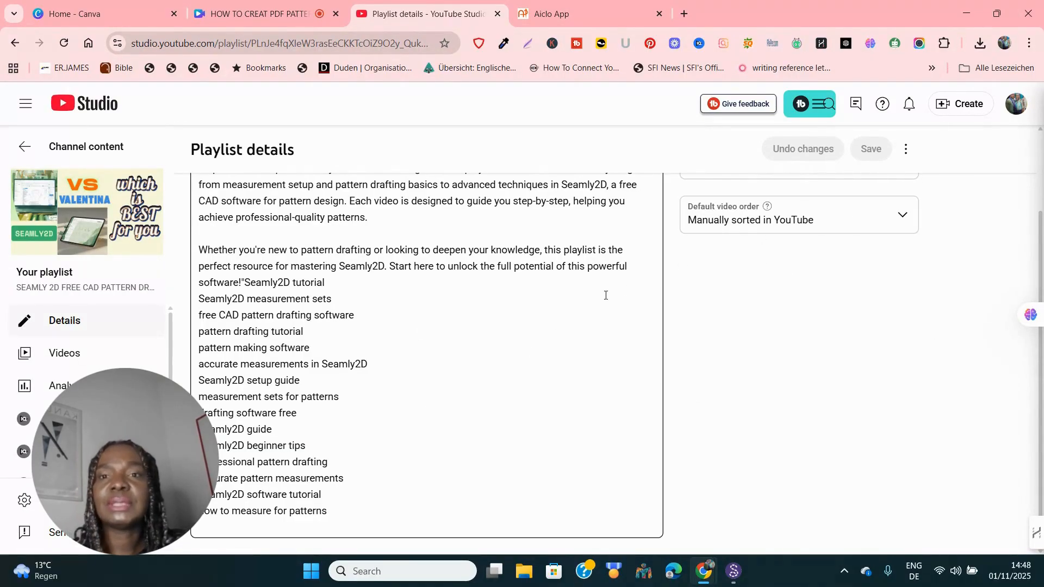
Step: Open the Seamly2D Free CAD Pattern Drafting playlist on YouTube from its Studio details page
click(88, 212)
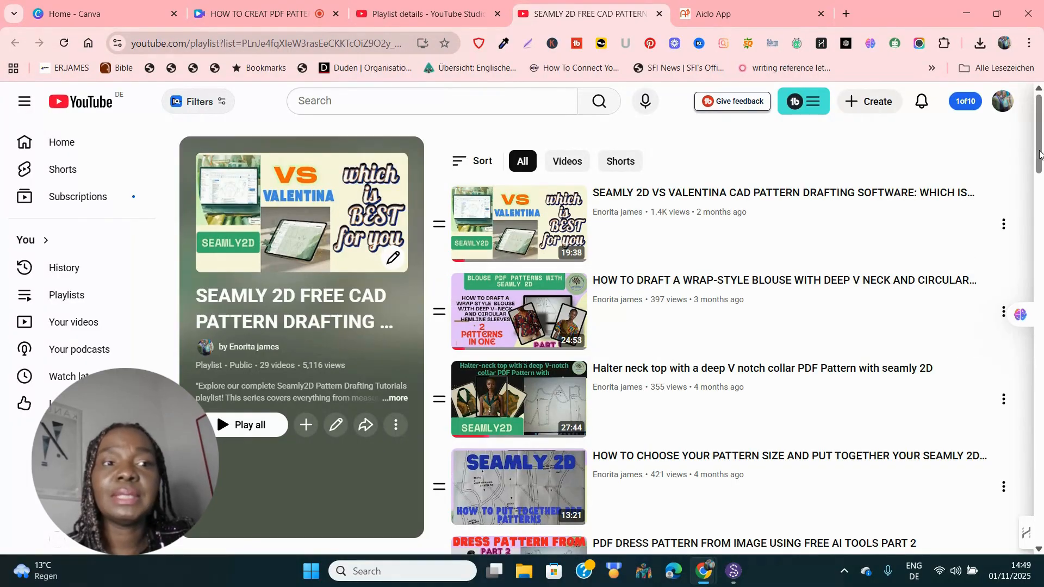
scroll(1041, 163, down, 1)
drag(1041, 166, 1042, 126)
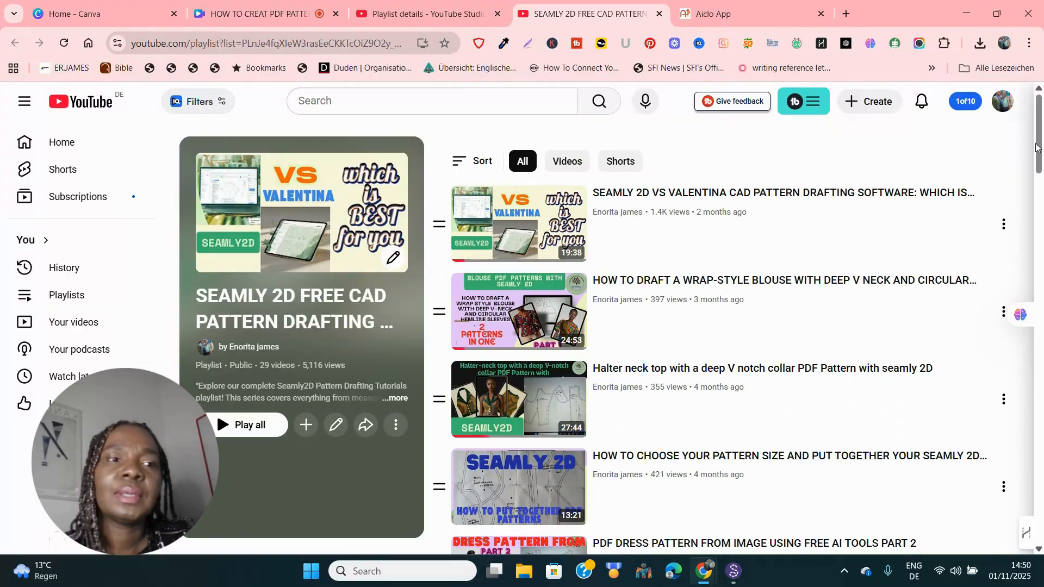
mouse_move(1042, 126)
mouse_down()
mouse_move(1040, 523)
mouse_move(1042, 114)
mouse_up()
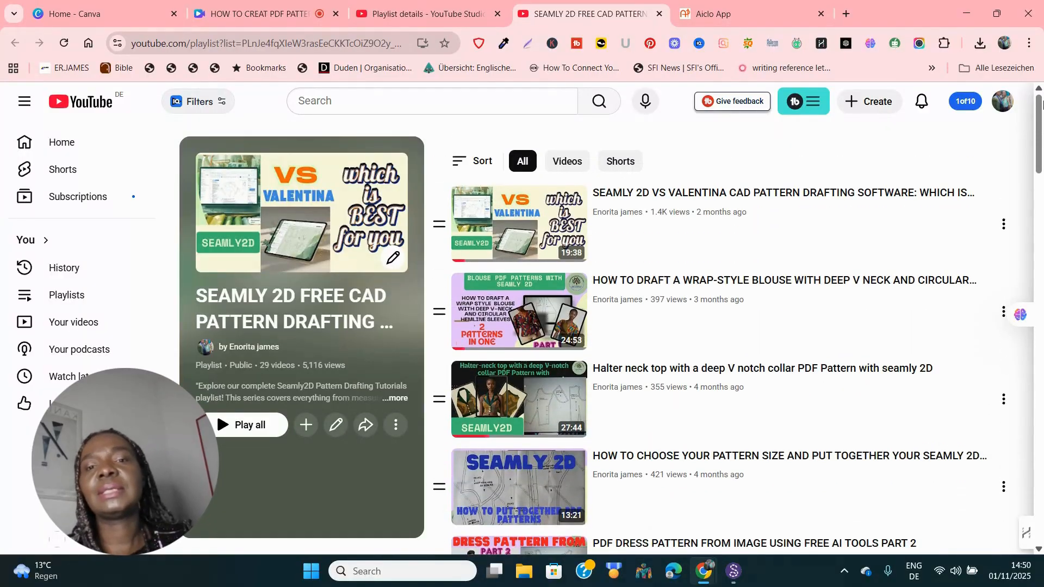